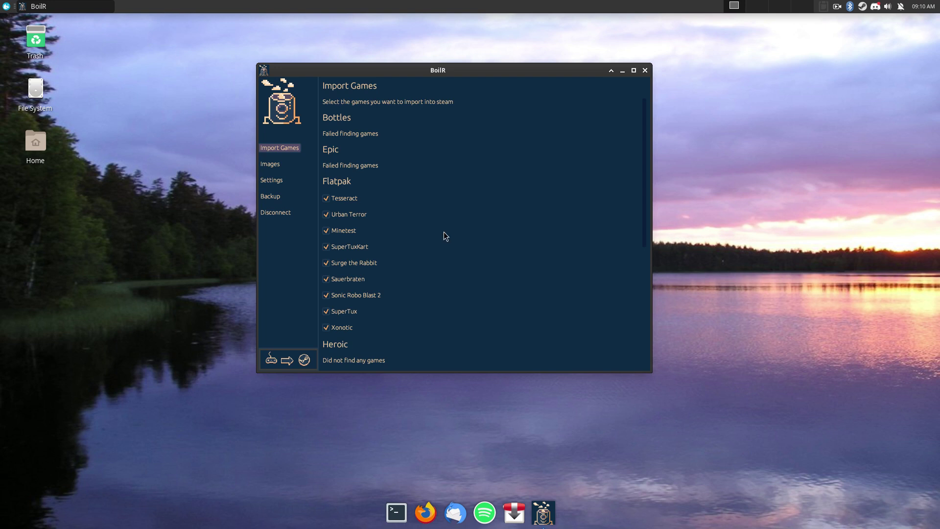
- Scroll through the Flatpak and Itch games in BoilR's Import Games list
scroll(450, 135, "down", 5)
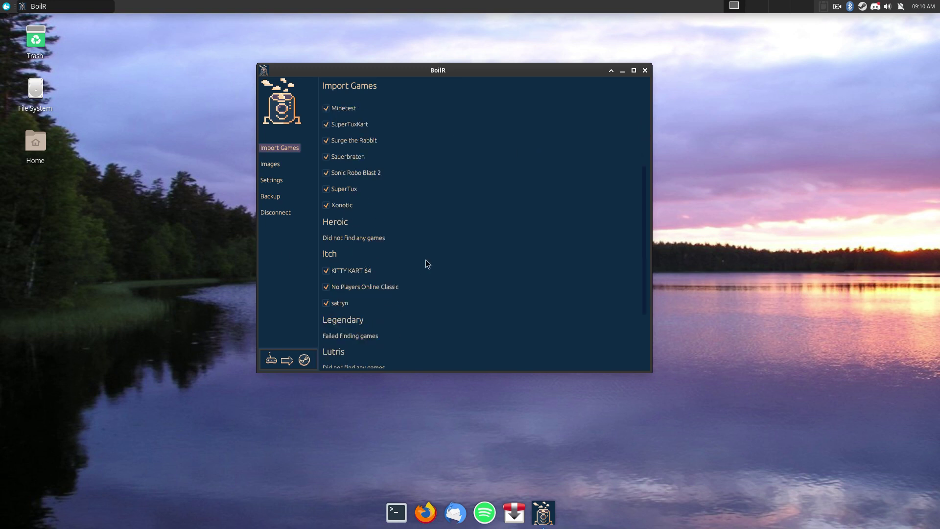
scroll(424, 260, "down", 3)
scroll(538, 257, "down", 1)
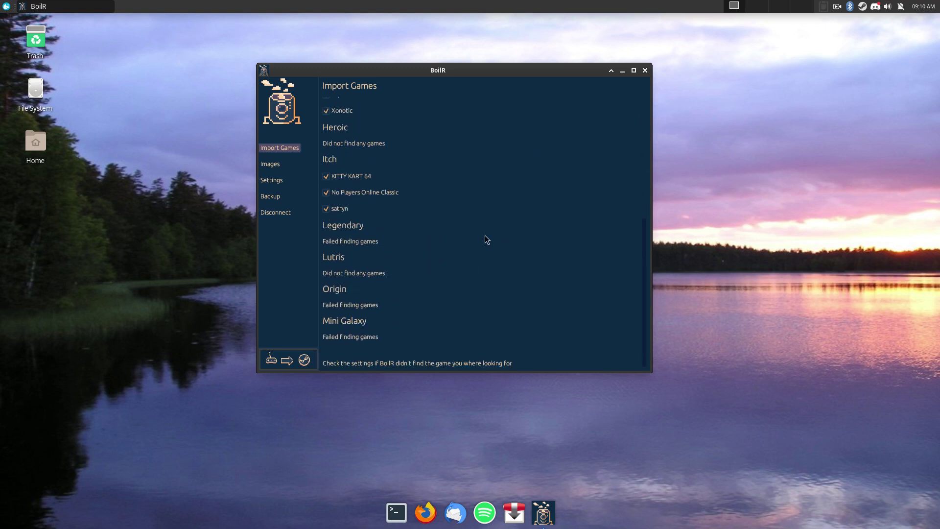
scroll(493, 240, "up", 3)
scroll(493, 240, "down", 3)
scroll(415, 277, "up", 9)
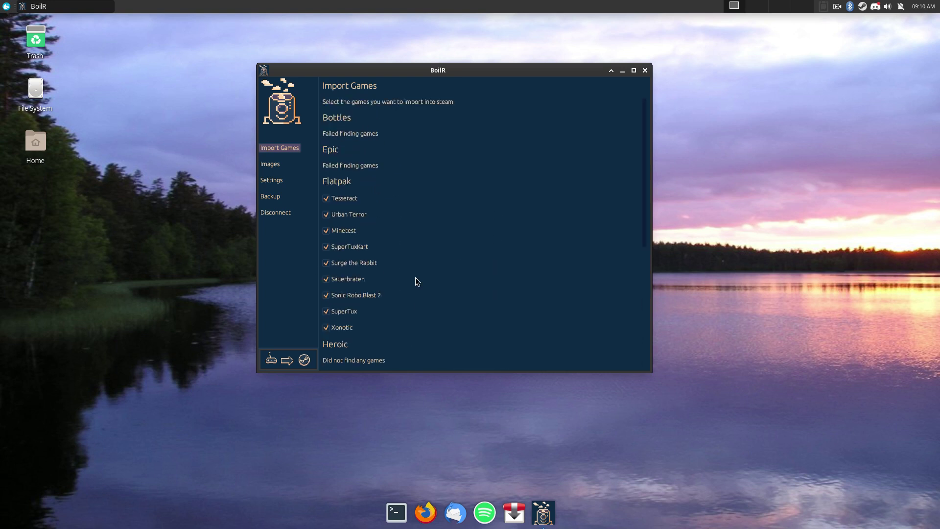
scroll(415, 277, "down", 1)
- Move the BoilR window down and to the left and return to the top of the list
left_click_drag(434, 71, 377, 138)
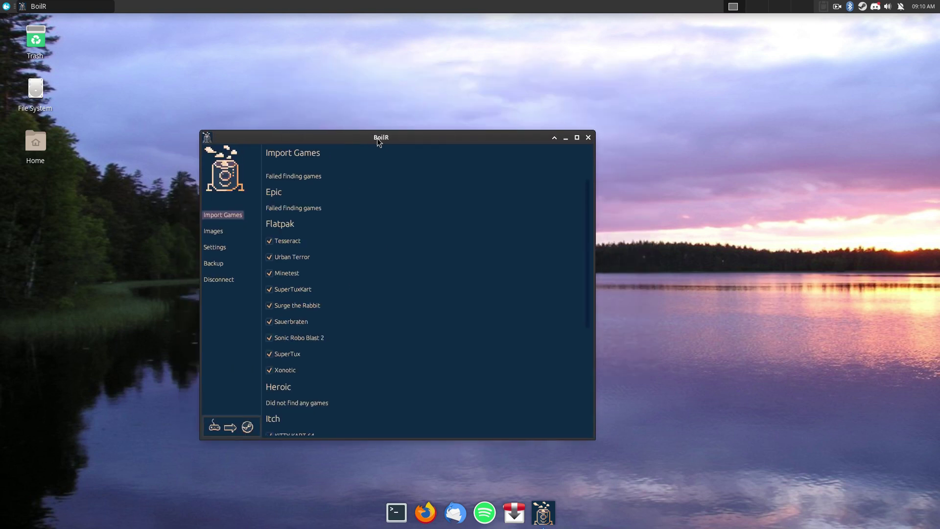
scroll(406, 283, "down", 4)
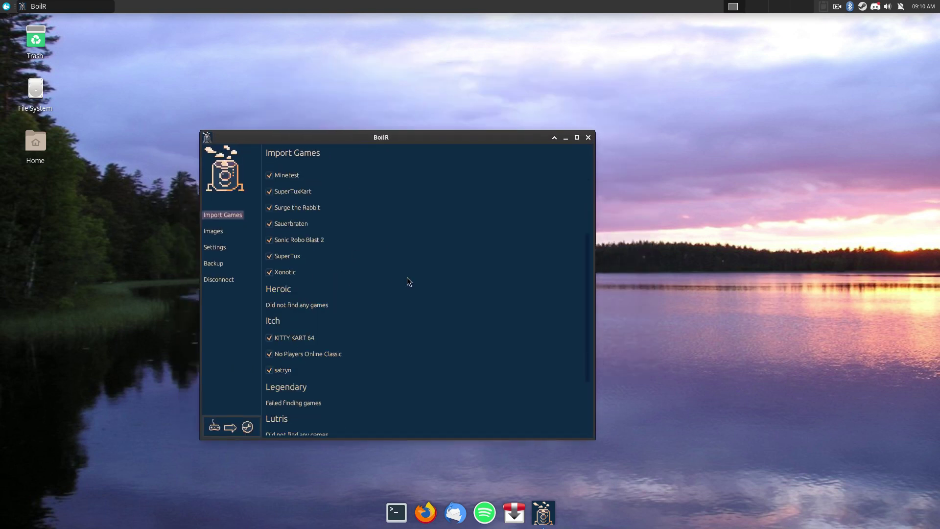
scroll(407, 277, "up", 5)
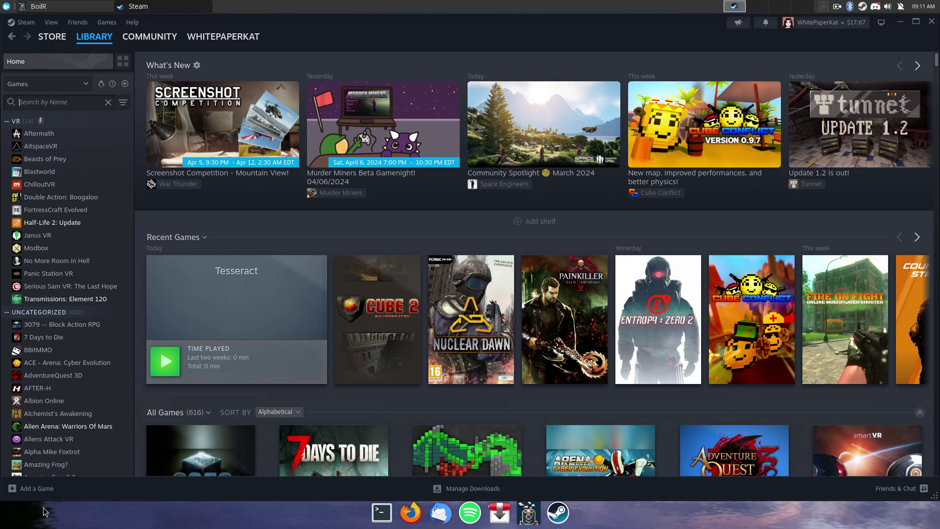
- Search the Steam library for 'tess', 'sat' and 'sau' to confirm the imported games appear
type("te")
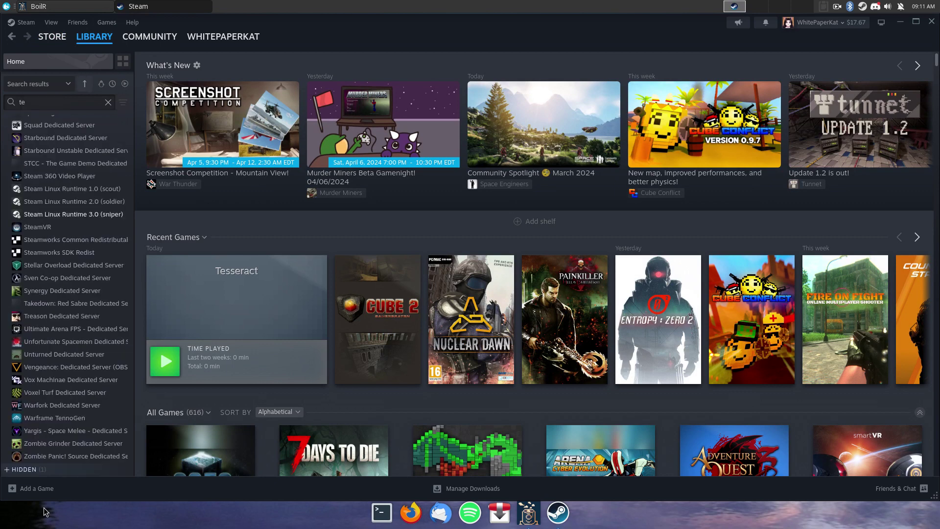
type("ss")
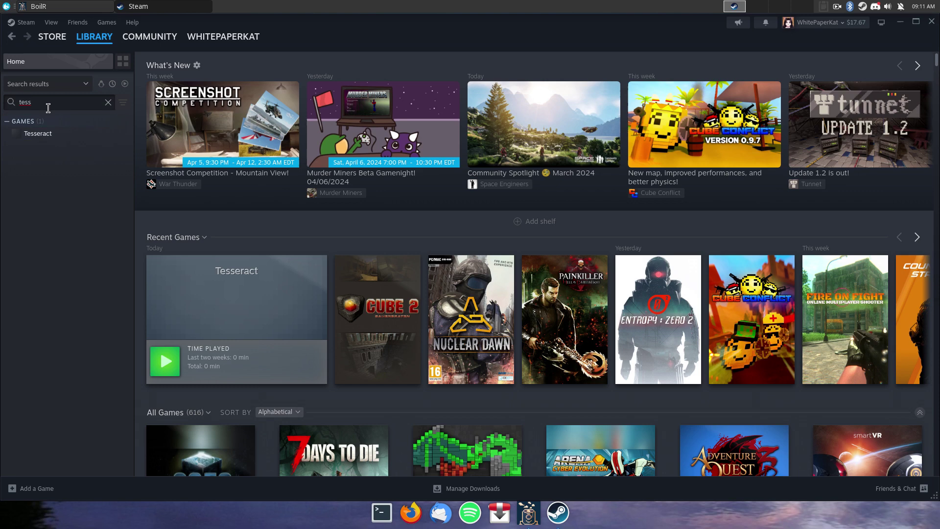
key("BackSpace")
key("BackSpace")
key("BackSpace")
key("BackSpace")
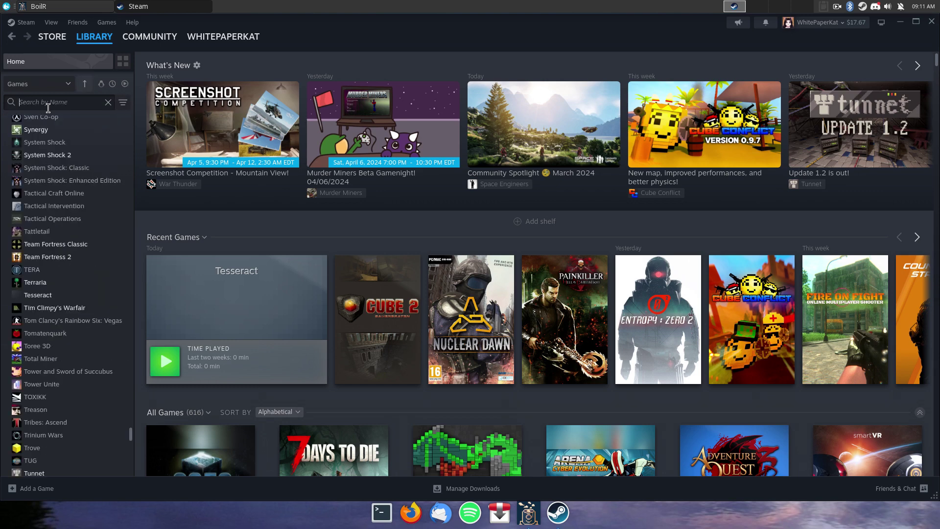
type("s")
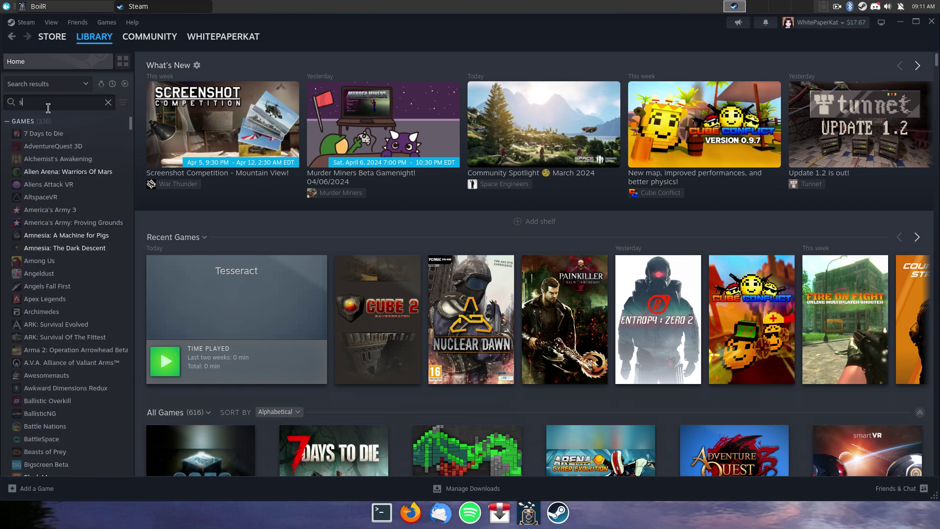
type("at")
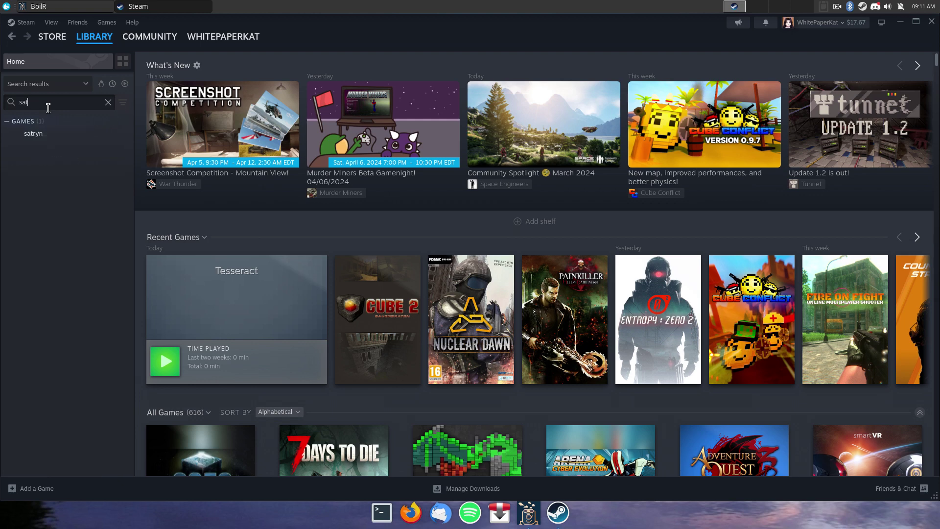
key("BackSpace")
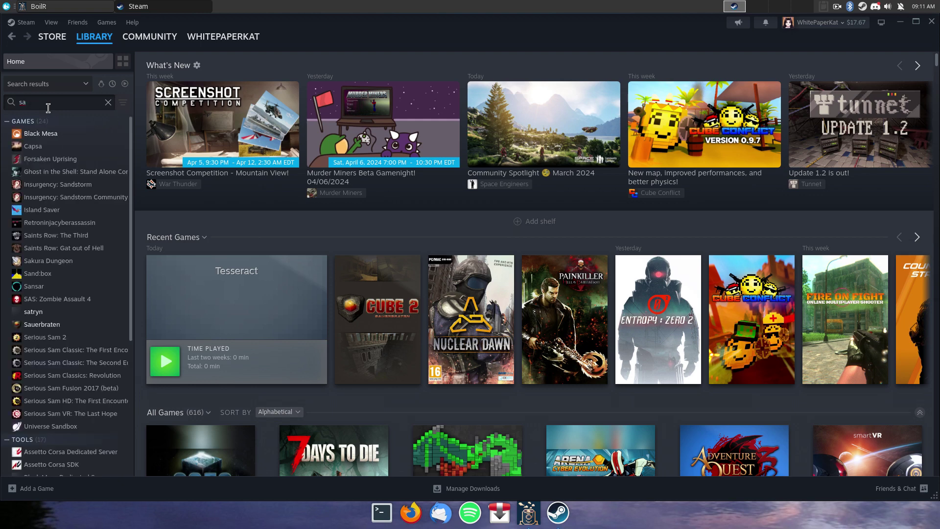
type("u")
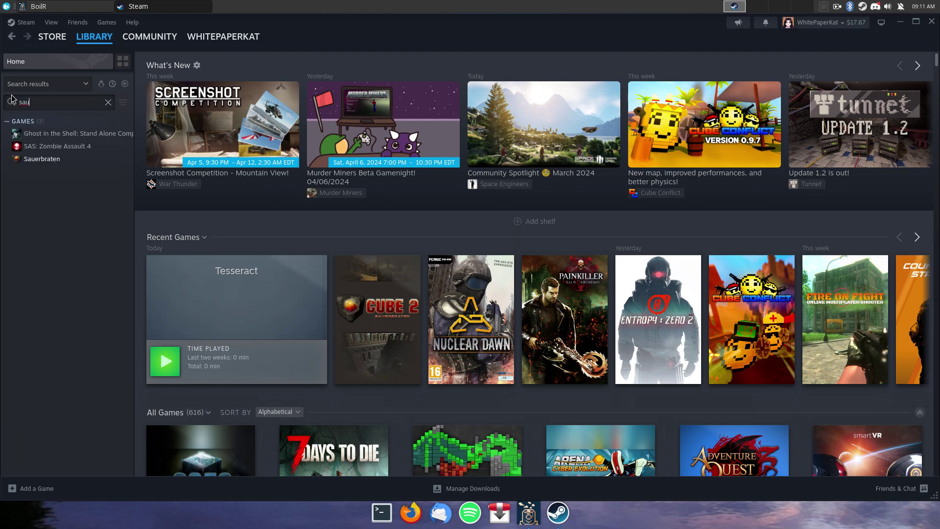
- Review Sauerbraten's shortcut properties (flatpak target, org.sauerbraten.Sauerbraten launch option), then close them
left_click(44, 158)
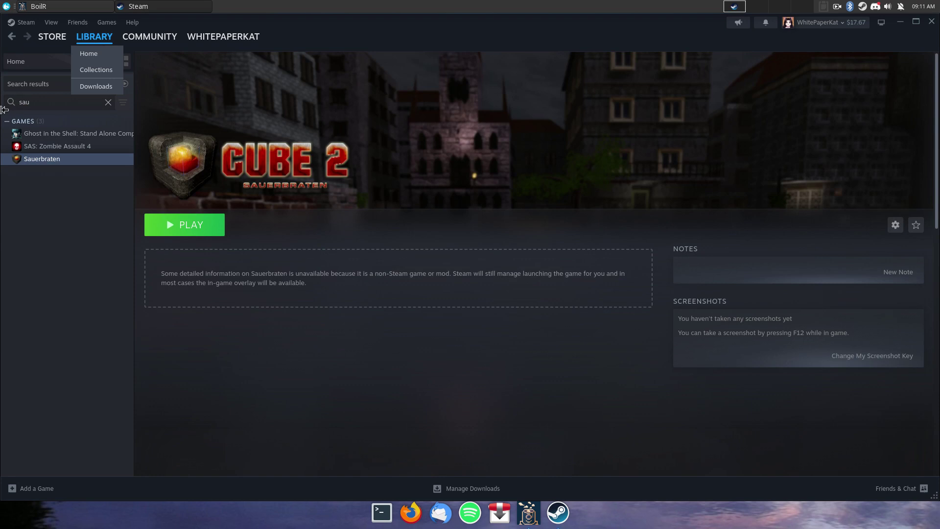
right_click(91, 159)
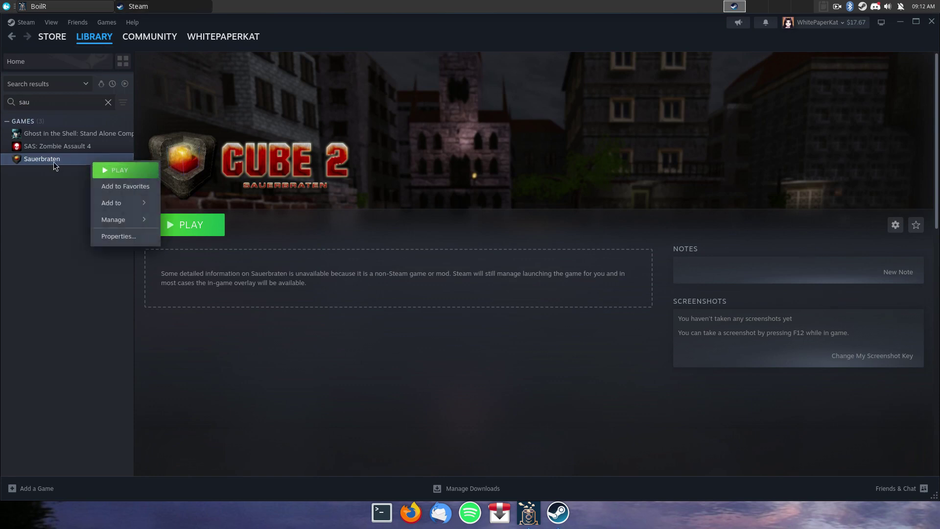
left_click(118, 237)
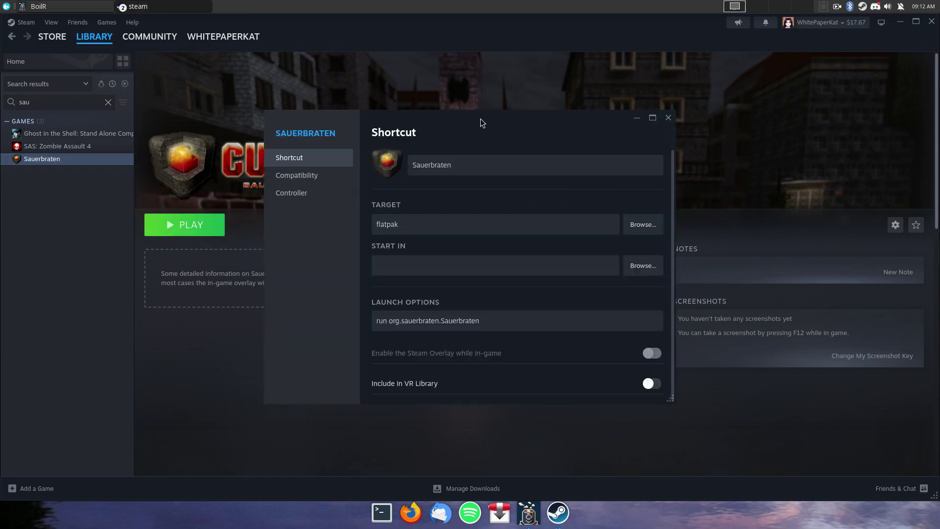
left_click_drag(480, 119, 378, 80)
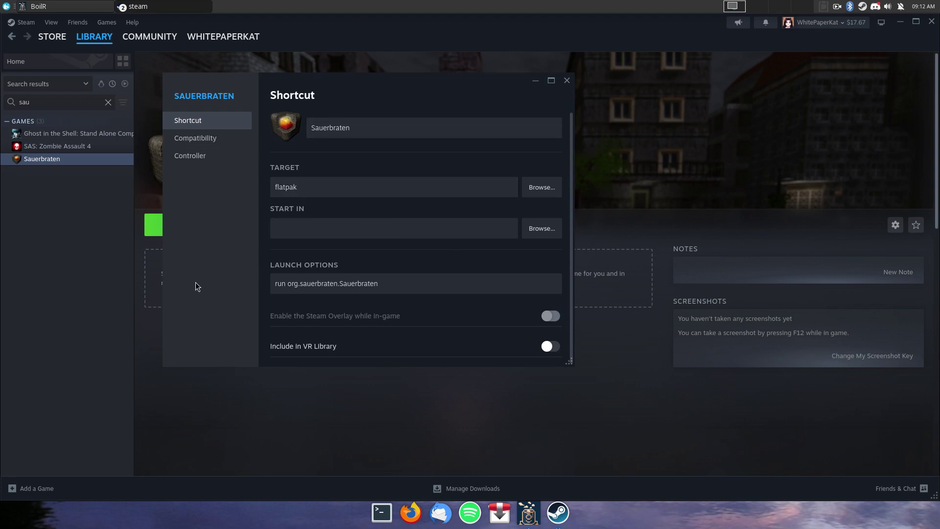
scroll(386, 340, "down", 1)
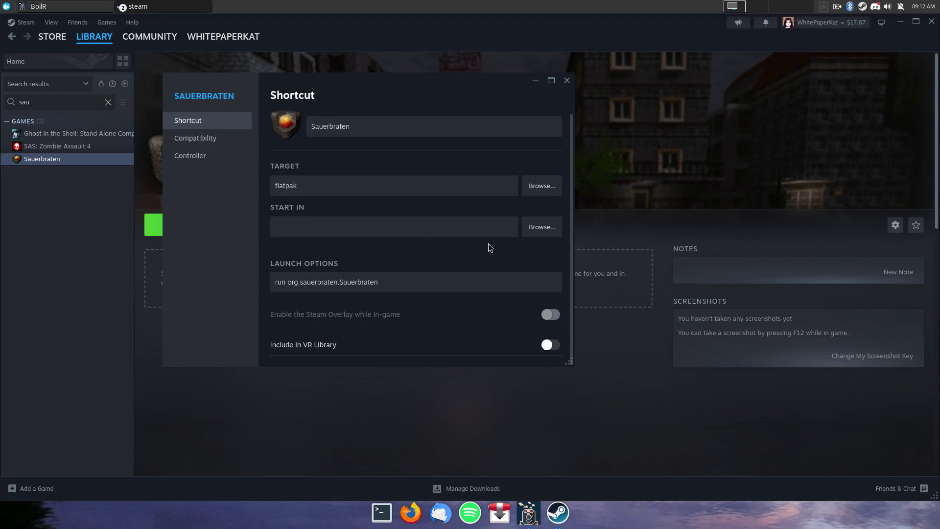
left_click(566, 80)
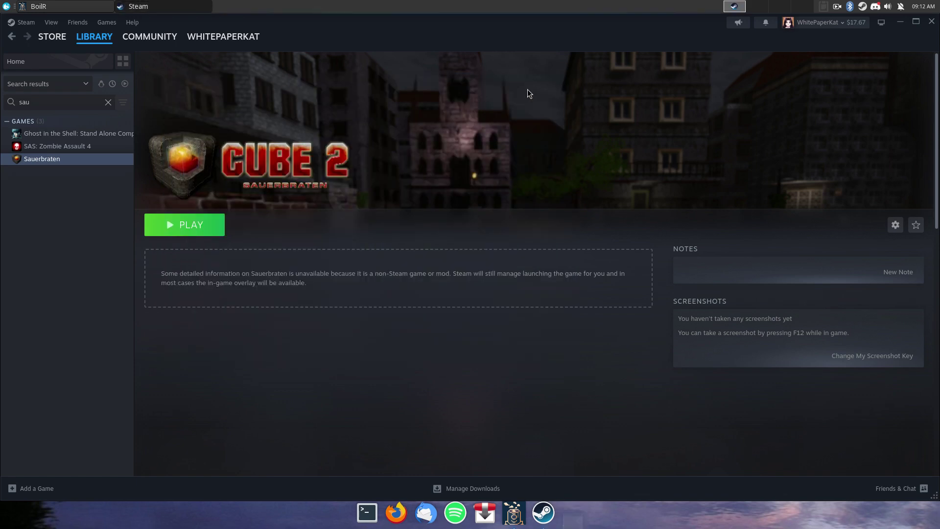
- Clear the 'sau' search, browse the full Games list, and unmaximize Steam, shifting it left and down
left_click(108, 103)
scroll(114, 364, "down", 12)
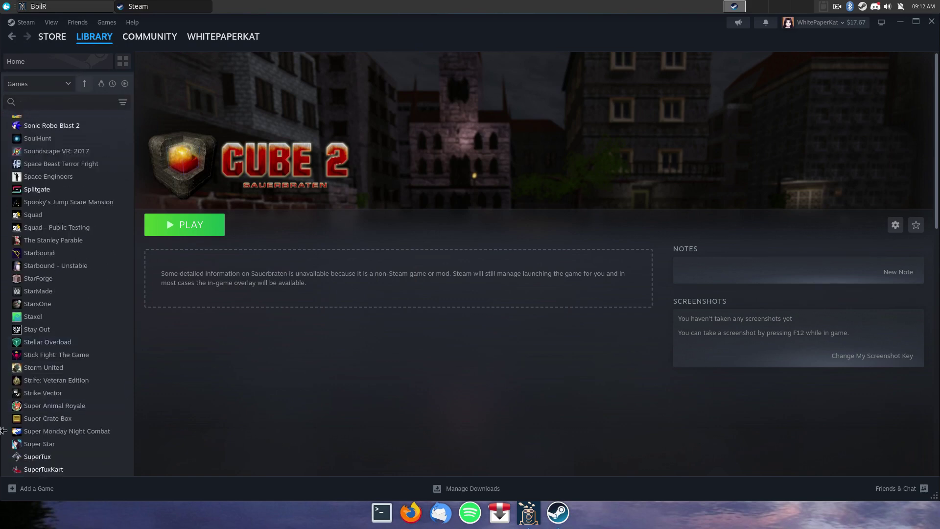
scroll(61, 443, "down", 3)
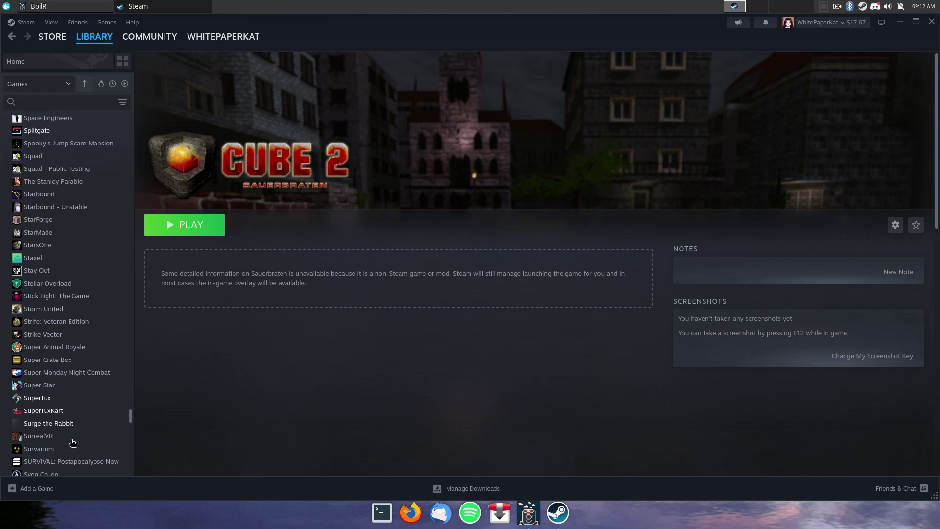
scroll(70, 372, "down", 4)
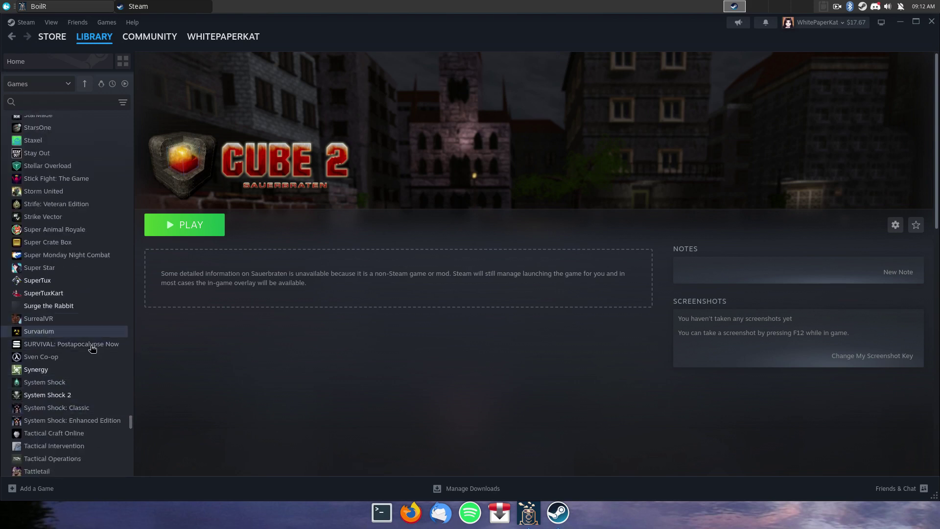
scroll(71, 340, "up", 2)
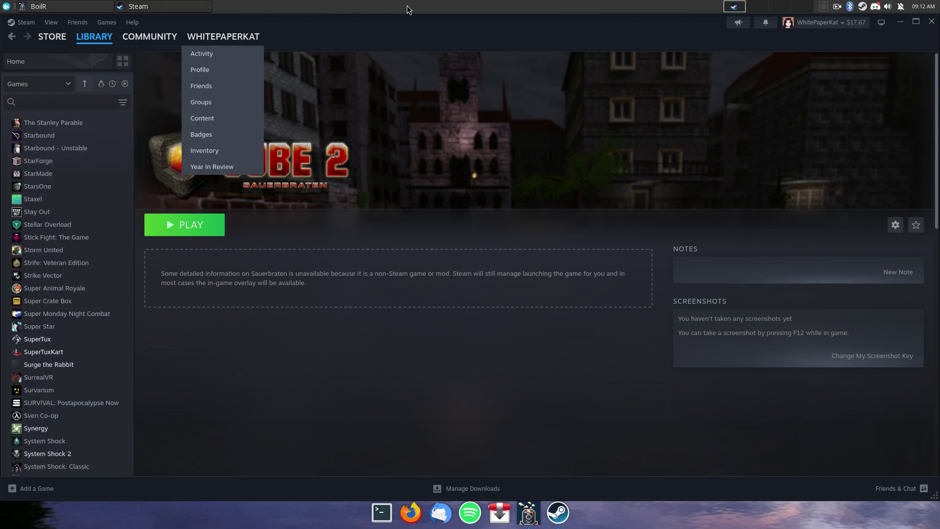
left_click_drag(356, 32, 258, 76)
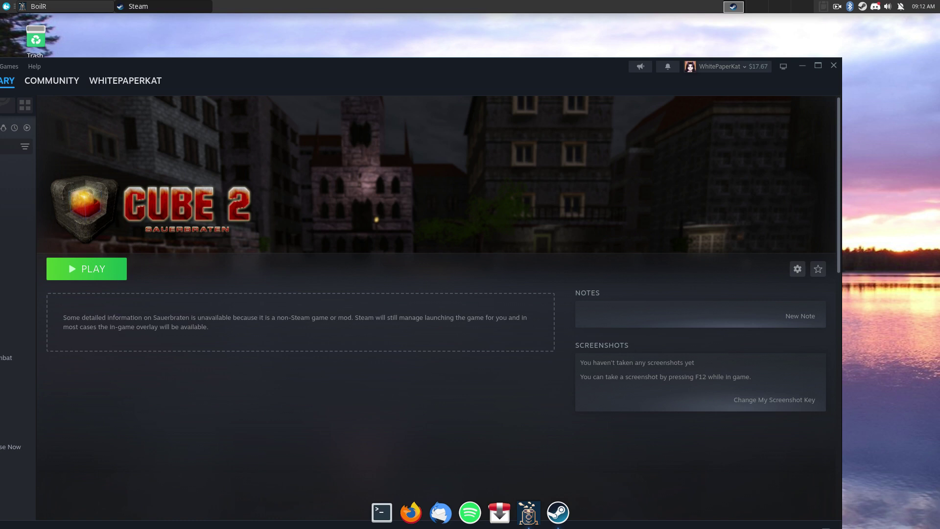
- Switch between BoilR and Steam to review the ticked Flatpak and Itch games
left_click(528, 512)
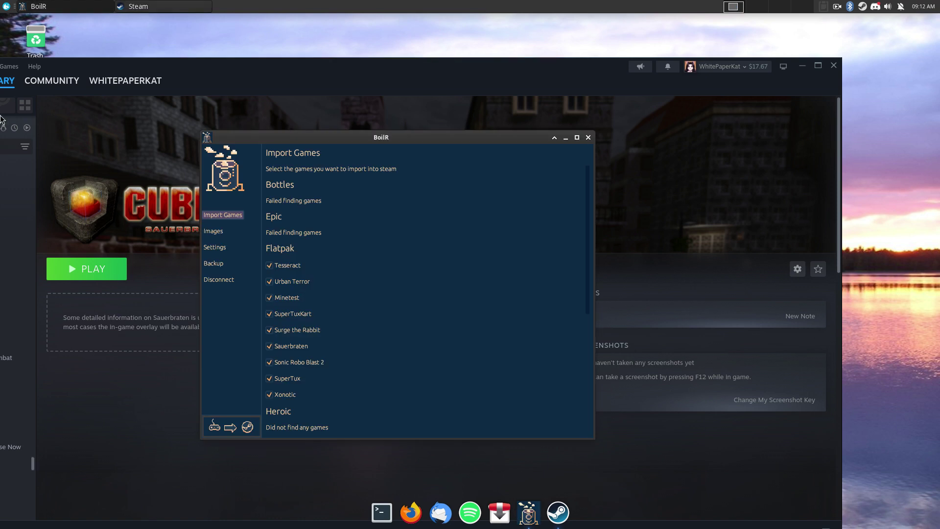
scroll(318, 270, "down", 1)
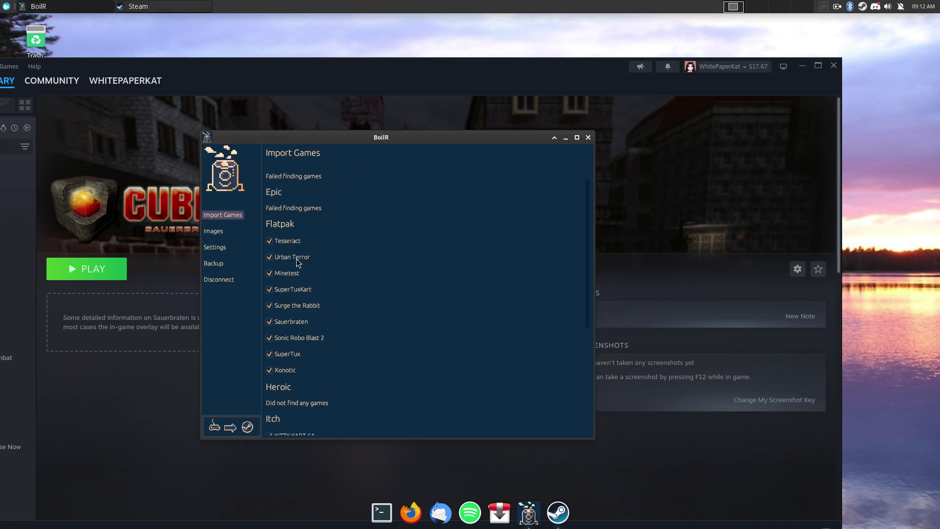
scroll(294, 249, "down", 4)
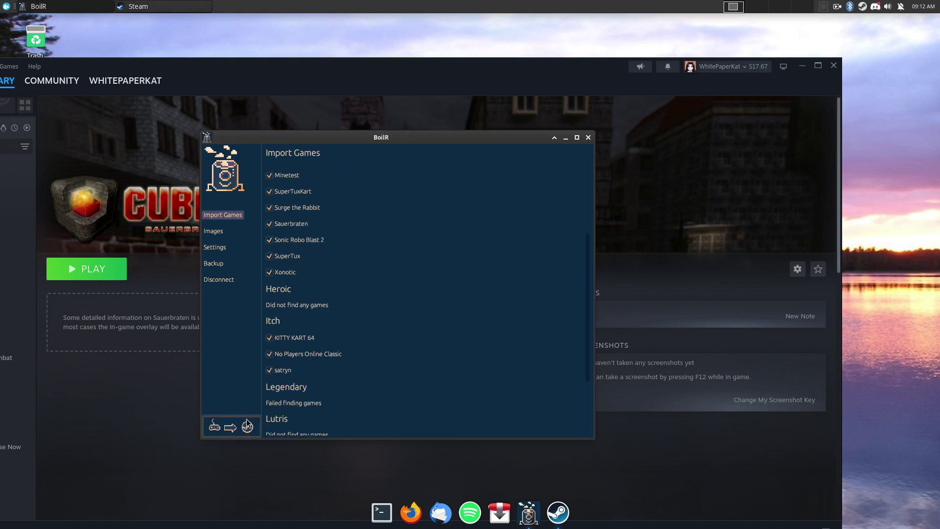
left_click(191, 417)
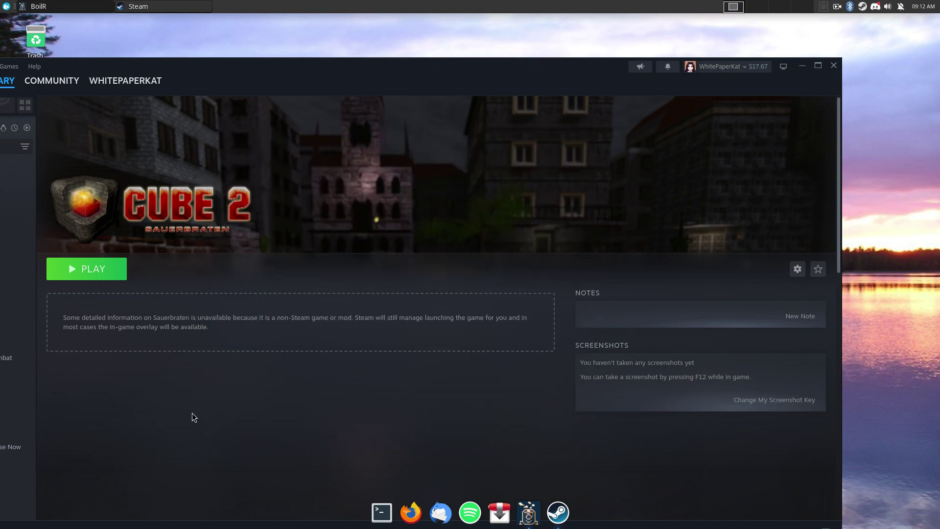
scroll(191, 417, "down", 1)
left_click(520, 515)
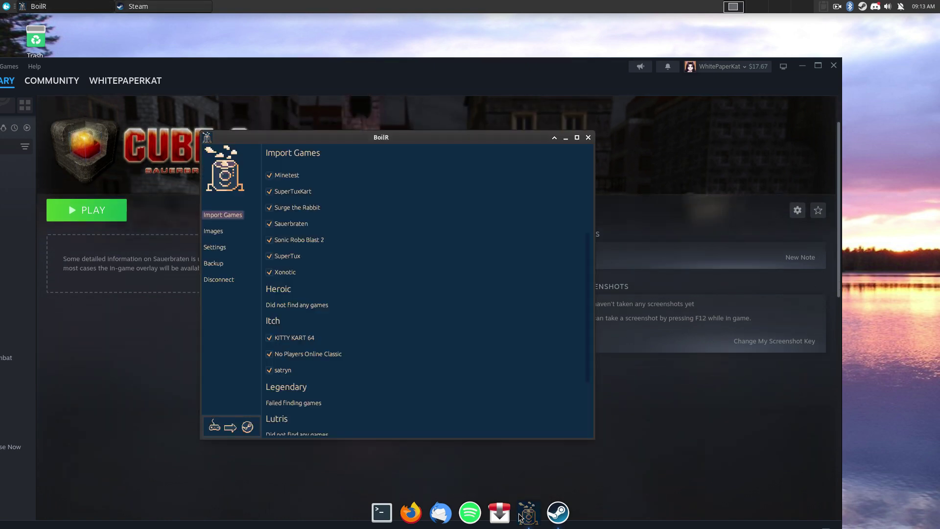
scroll(383, 390, "down", 4)
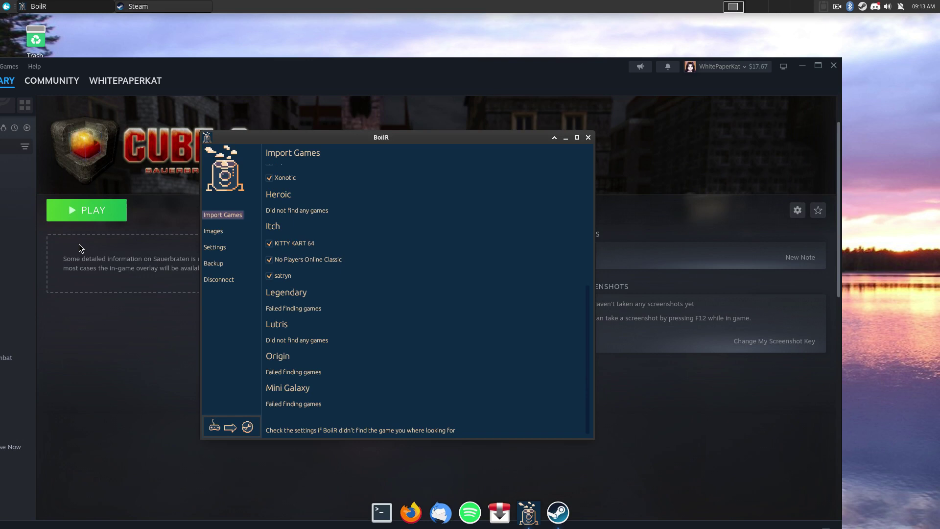
- Quit Steam and move the BoilR window toward the upper left
left_click(196, 308)
scroll(425, 374, "down", 2)
scroll(425, 374, "up", 2)
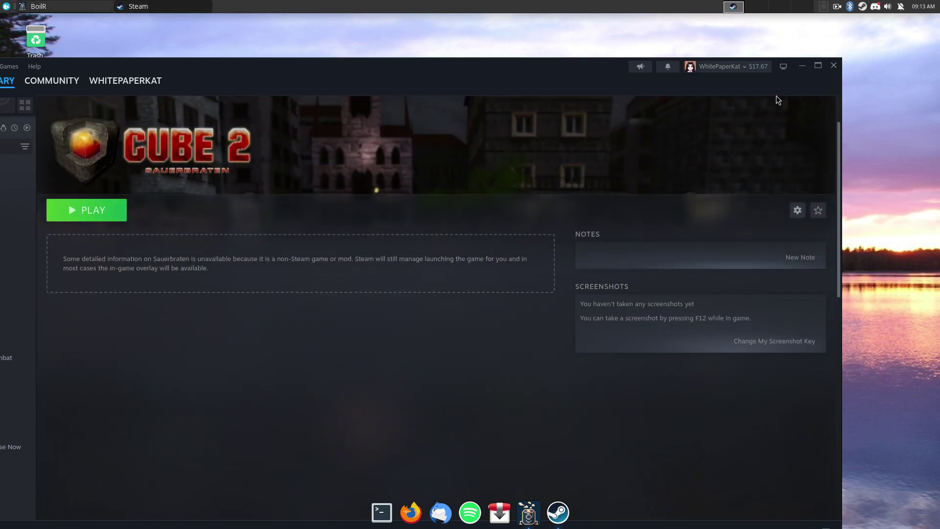
left_click(834, 65)
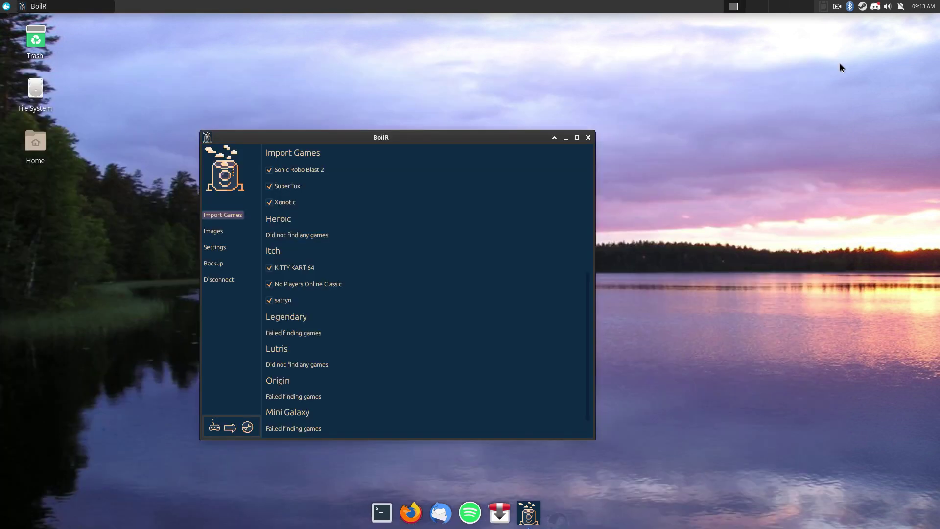
left_click_drag(488, 142, 431, 123)
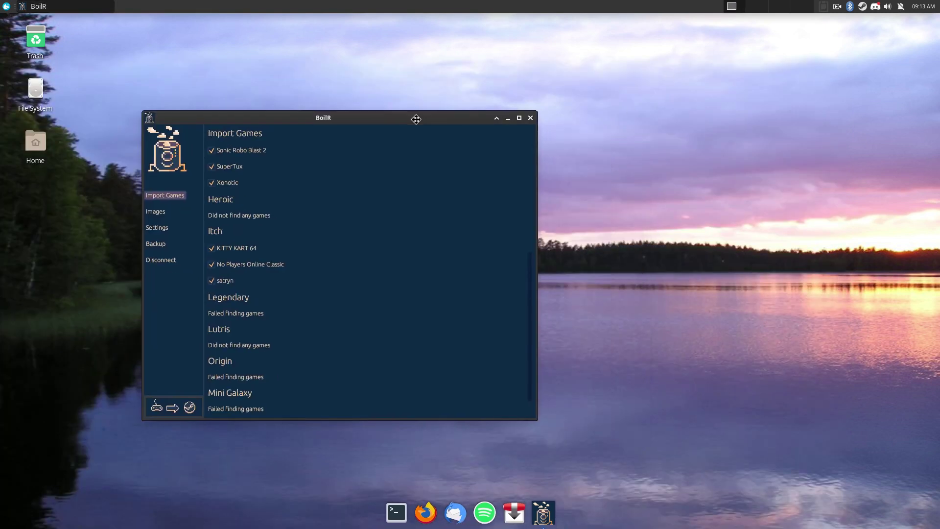